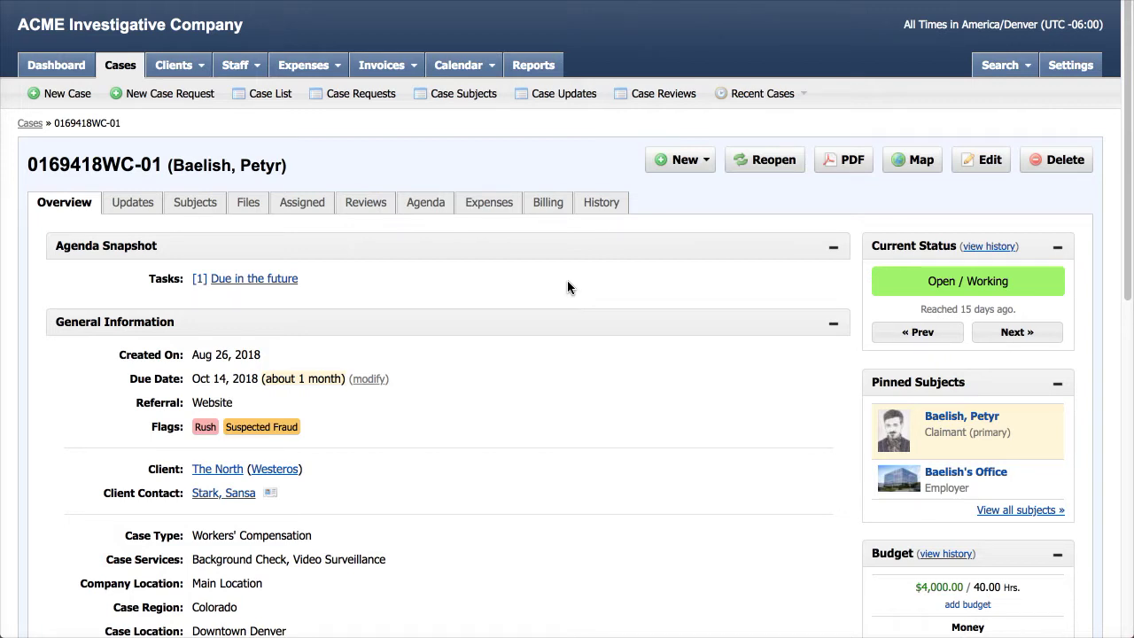
- Create a new event on the case titled 'Video Surveillance of' the subject, '(Day 2 of 2)'
click(678, 165)
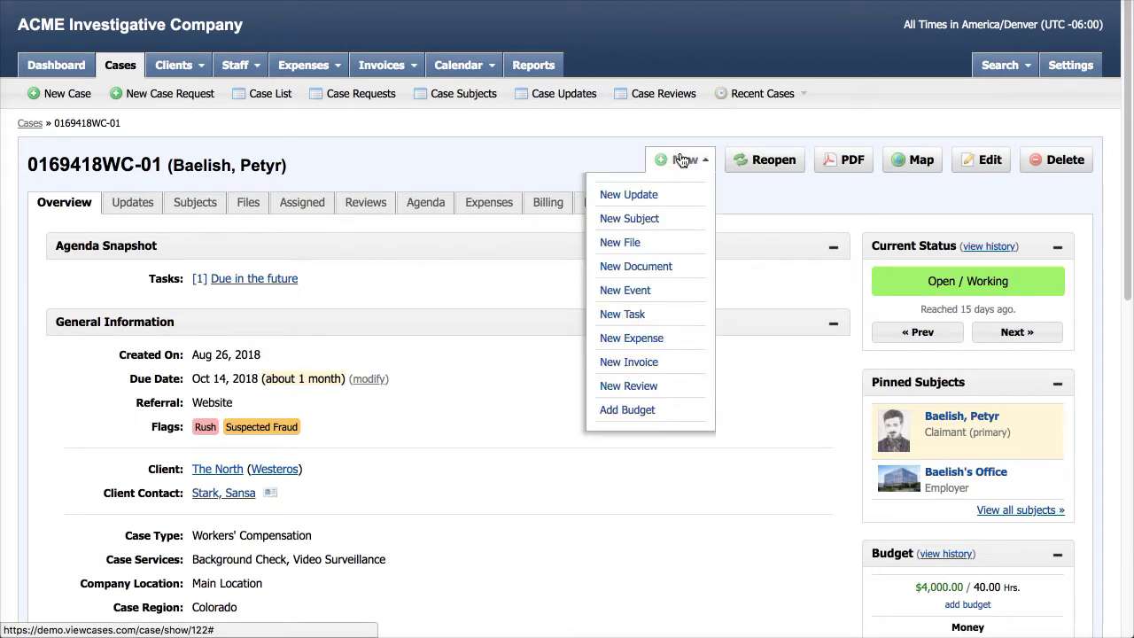
click(624, 292)
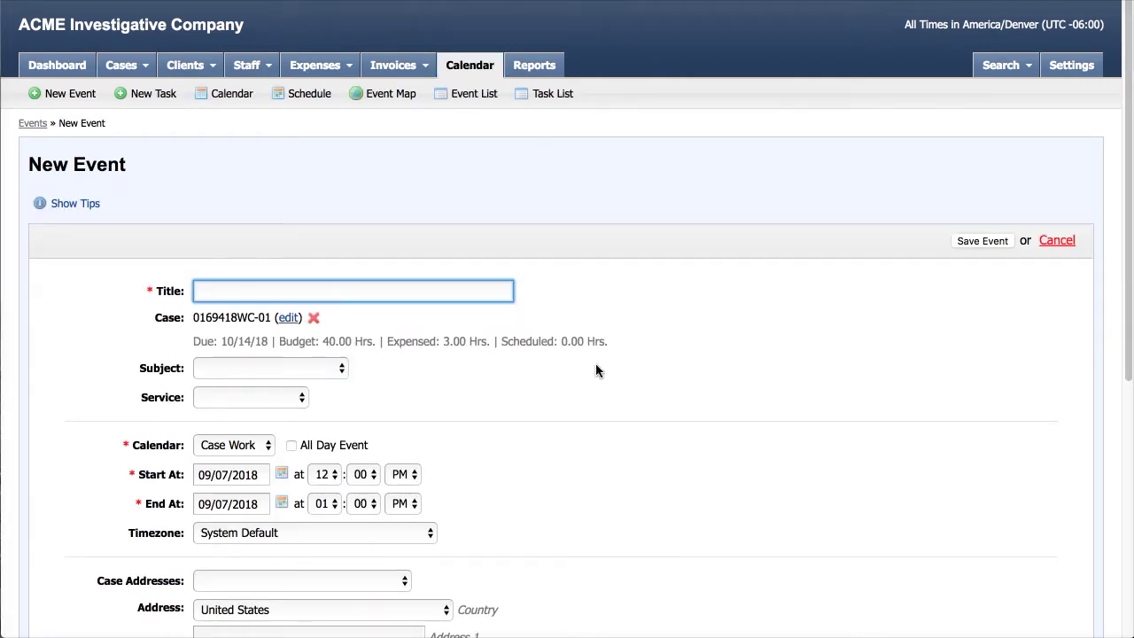
scroll(634, 348, right, 1)
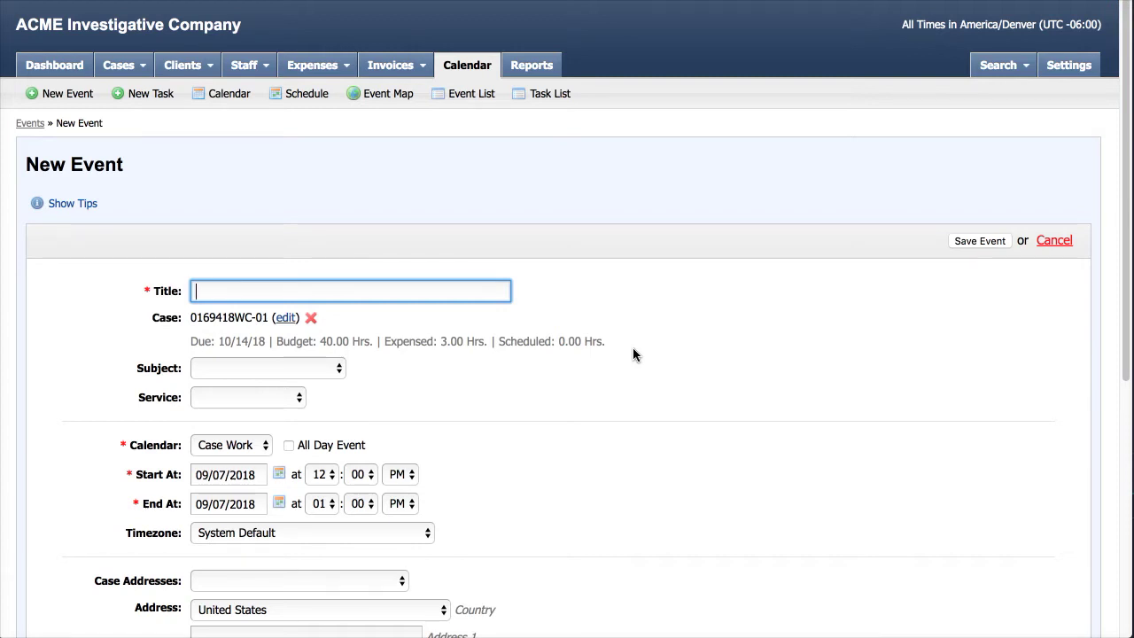
text(Video Surveillanc)
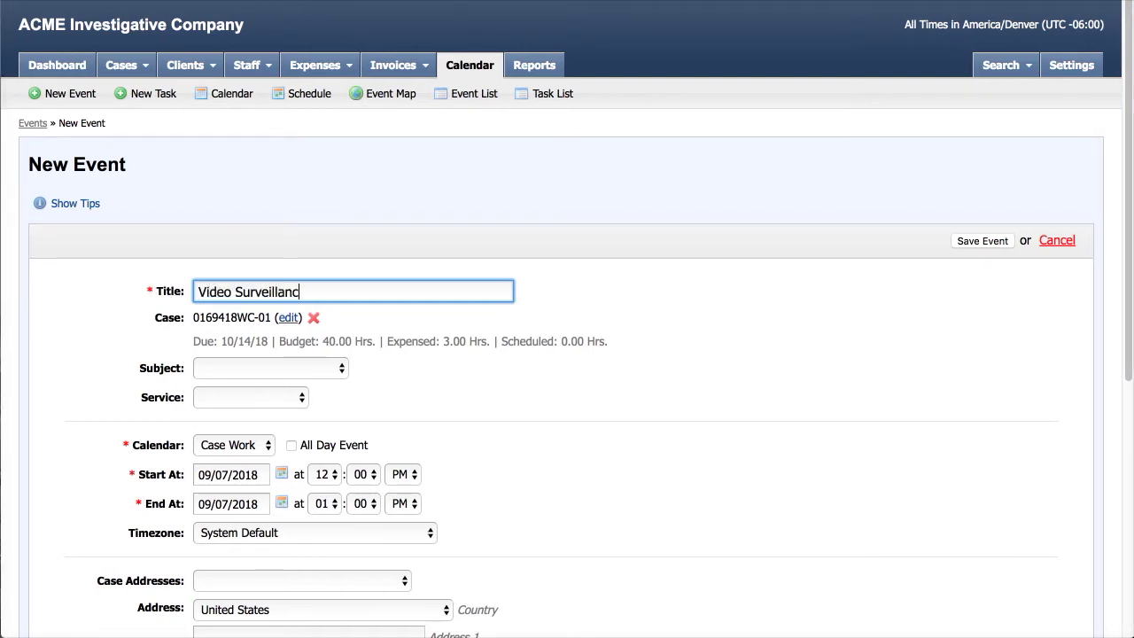
text(e of Petyr Baelish (Day 2 of 2))
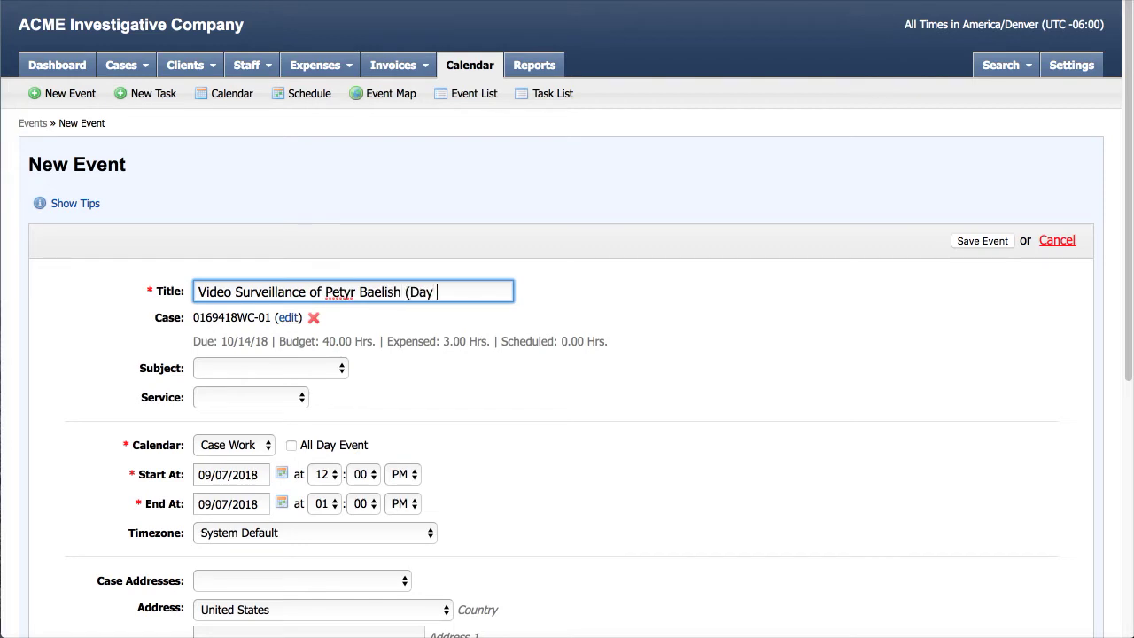
click(515, 266)
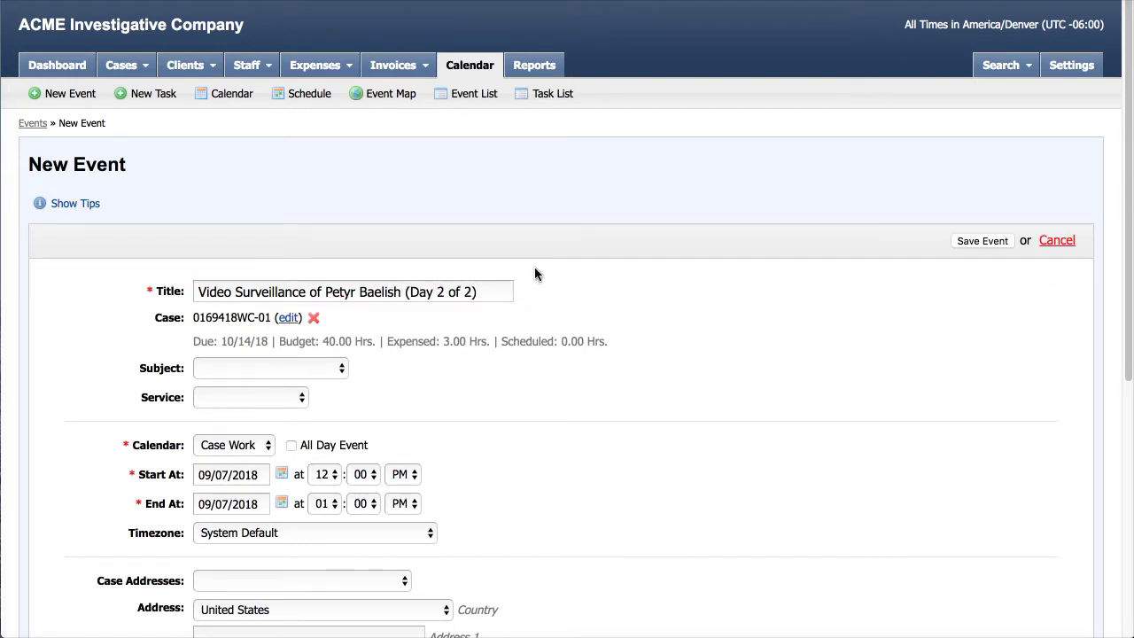
drag(148, 320, 265, 321)
click(144, 351)
- Set the primary claimant as subject, Video Surveillance as service, and Surveillance as calendar
click(323, 370)
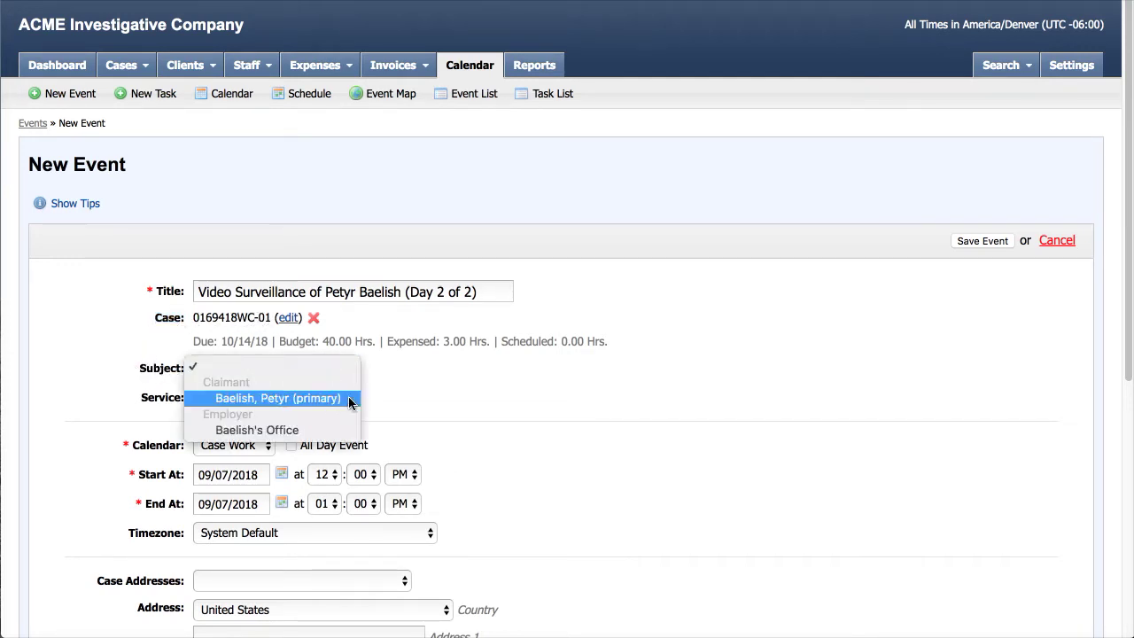
click(317, 400)
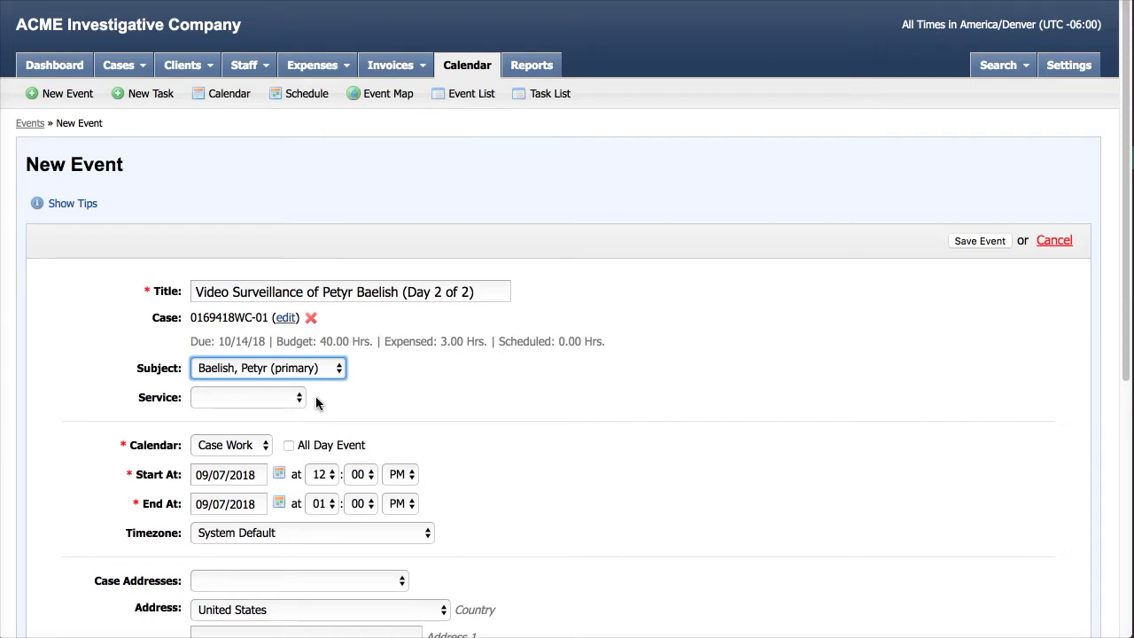
click(297, 398)
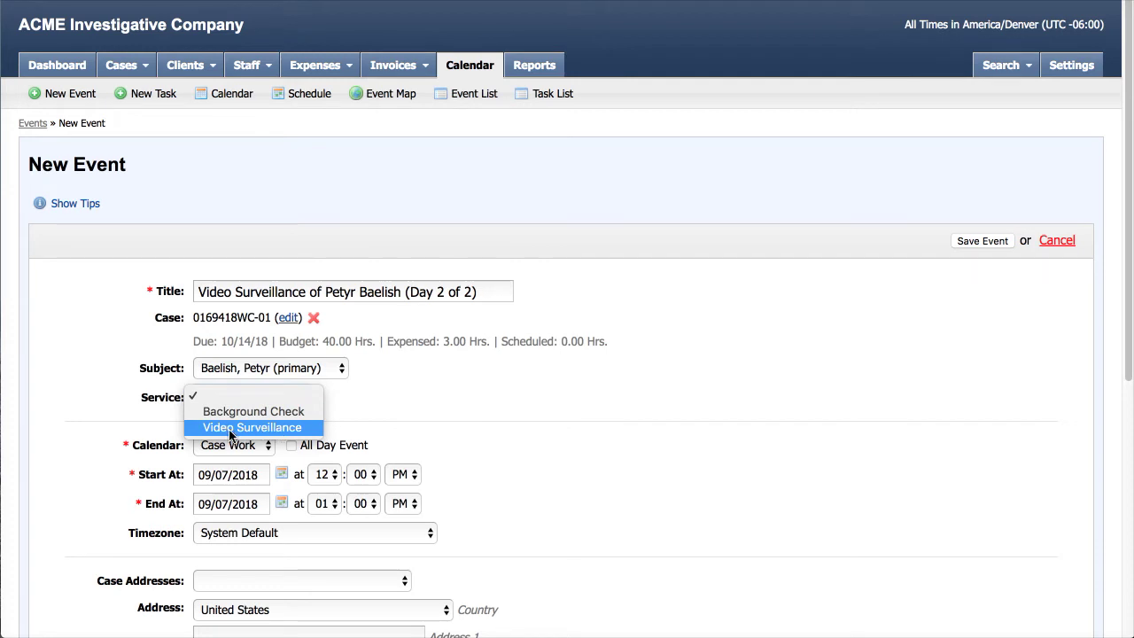
click(229, 428)
scroll(402, 408, down, 2)
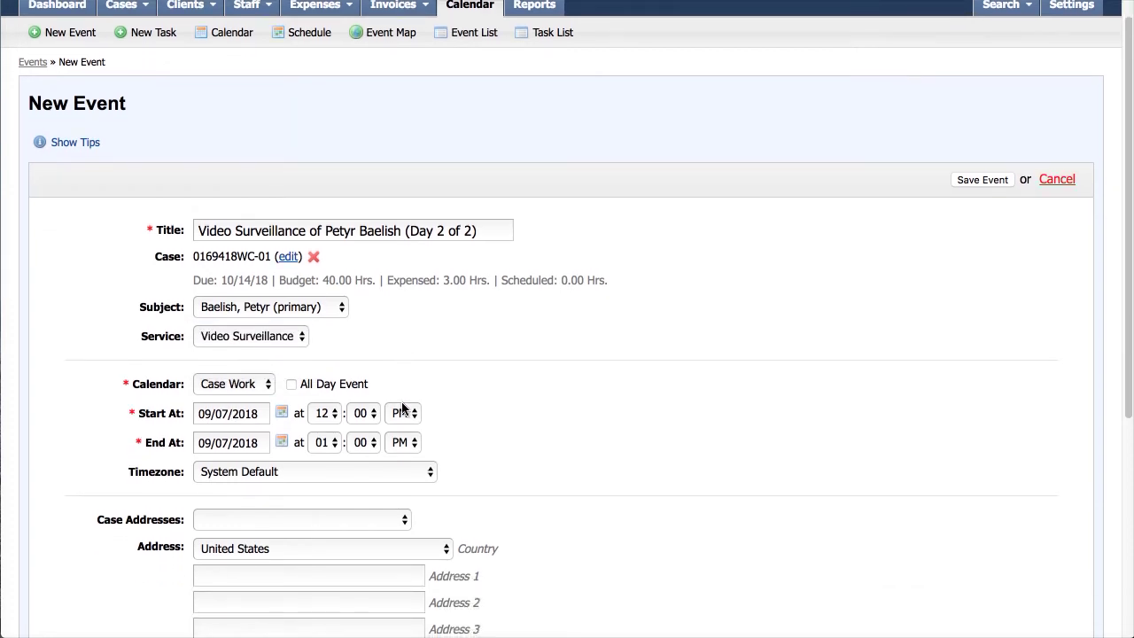
scroll(401, 407, down, 1)
click(234, 352)
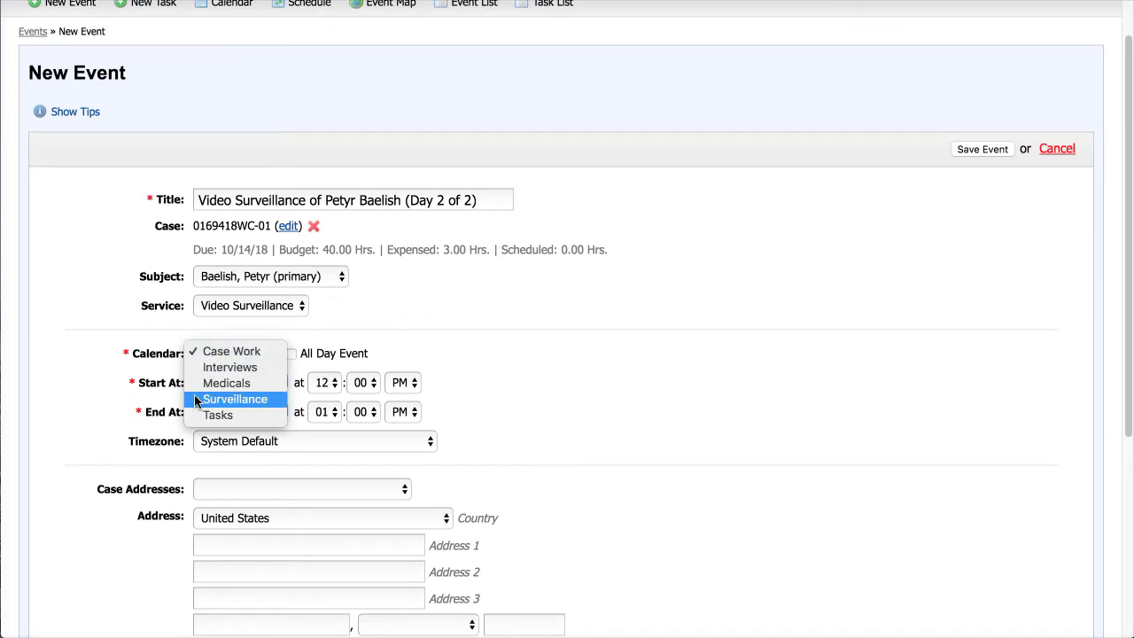
click(252, 401)
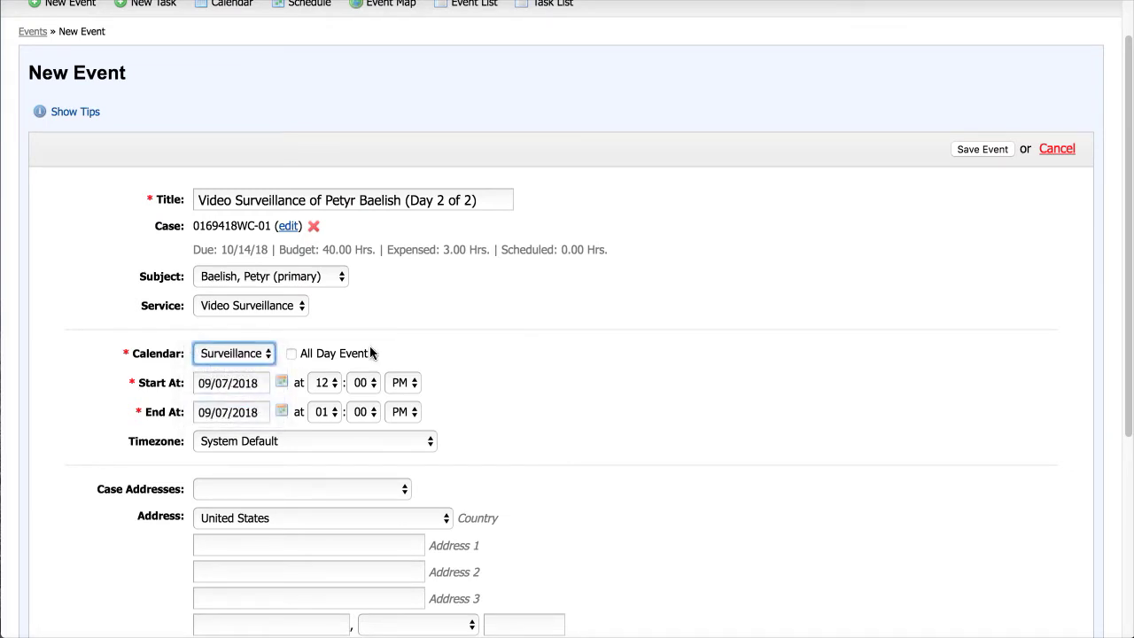
- Schedule the event for 09/08/2018, ending at 05:00 PM
click(281, 382)
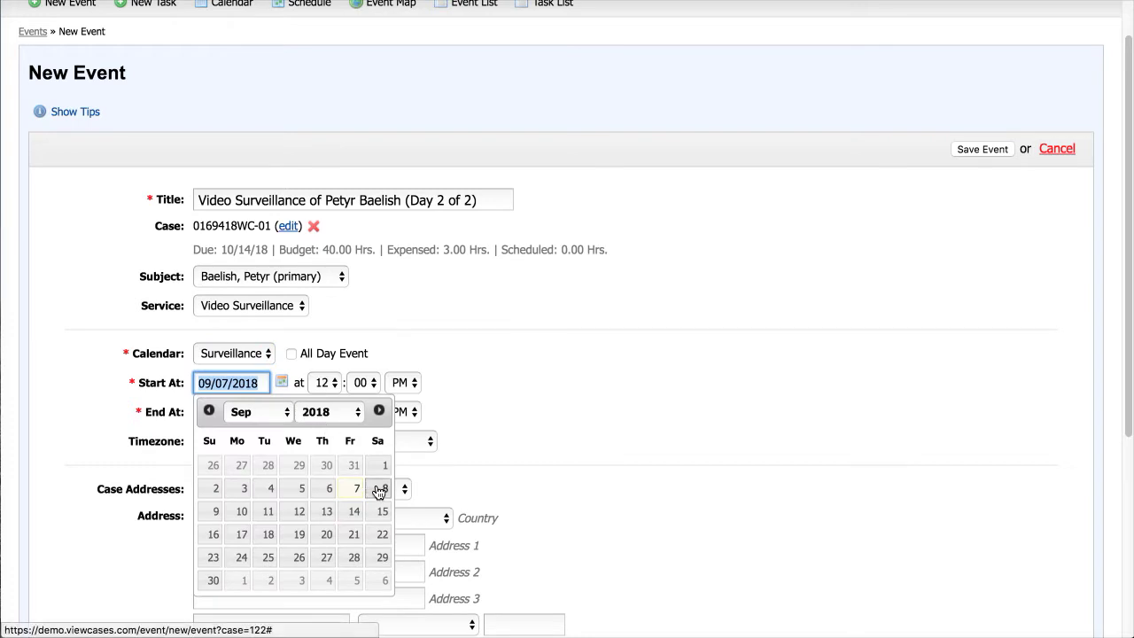
click(378, 490)
click(328, 412)
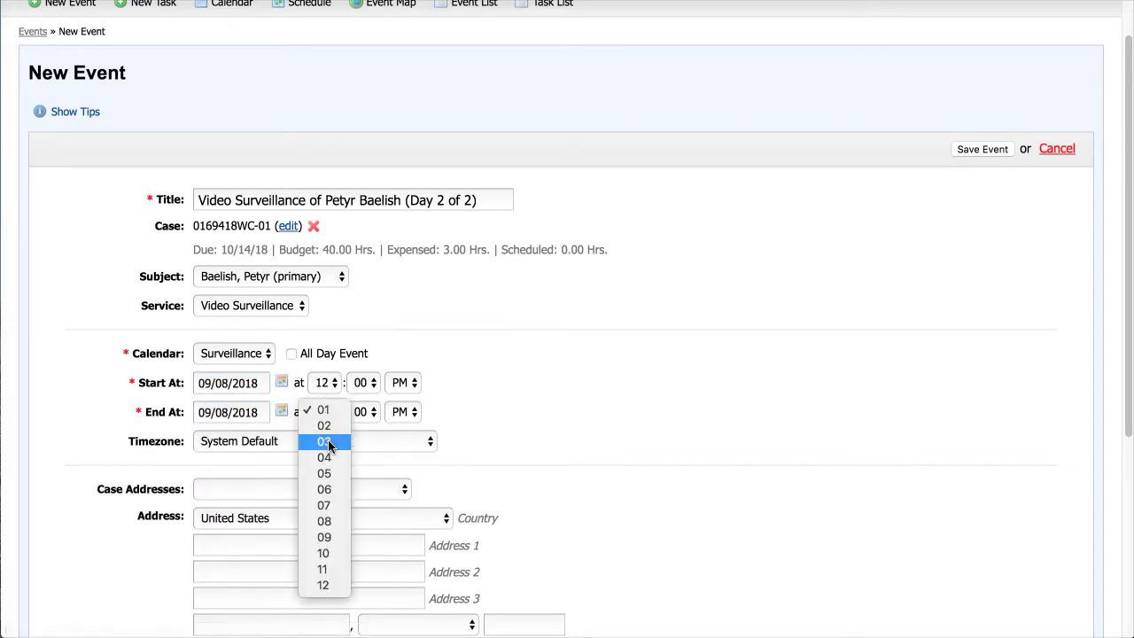
click(331, 473)
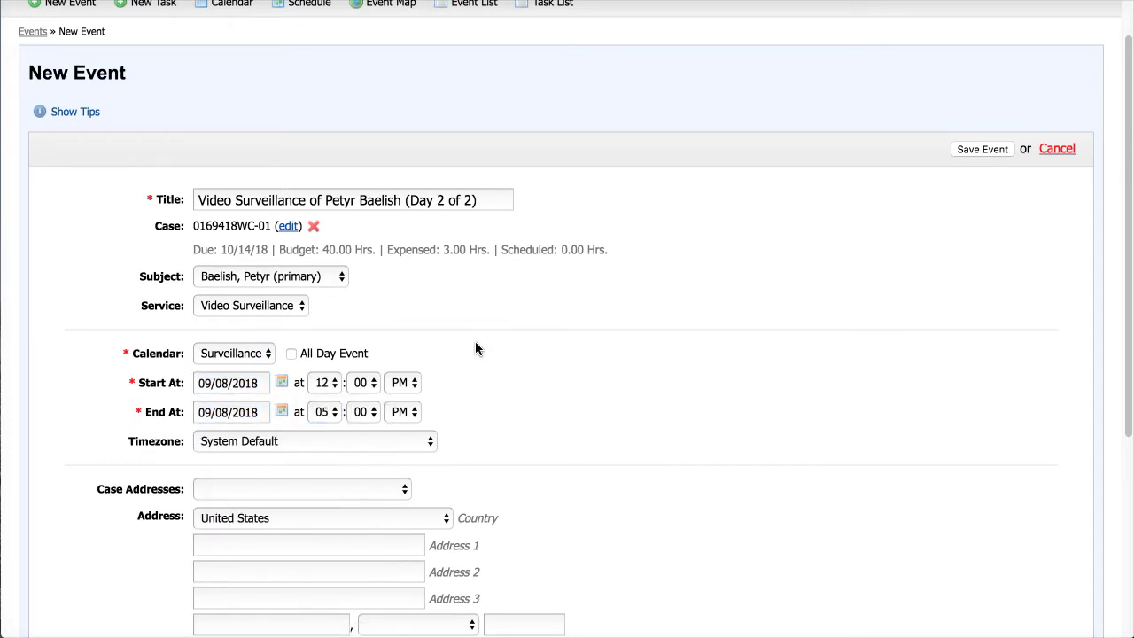
scroll(477, 342, down, 3)
drag(124, 297, 180, 298)
click(557, 299)
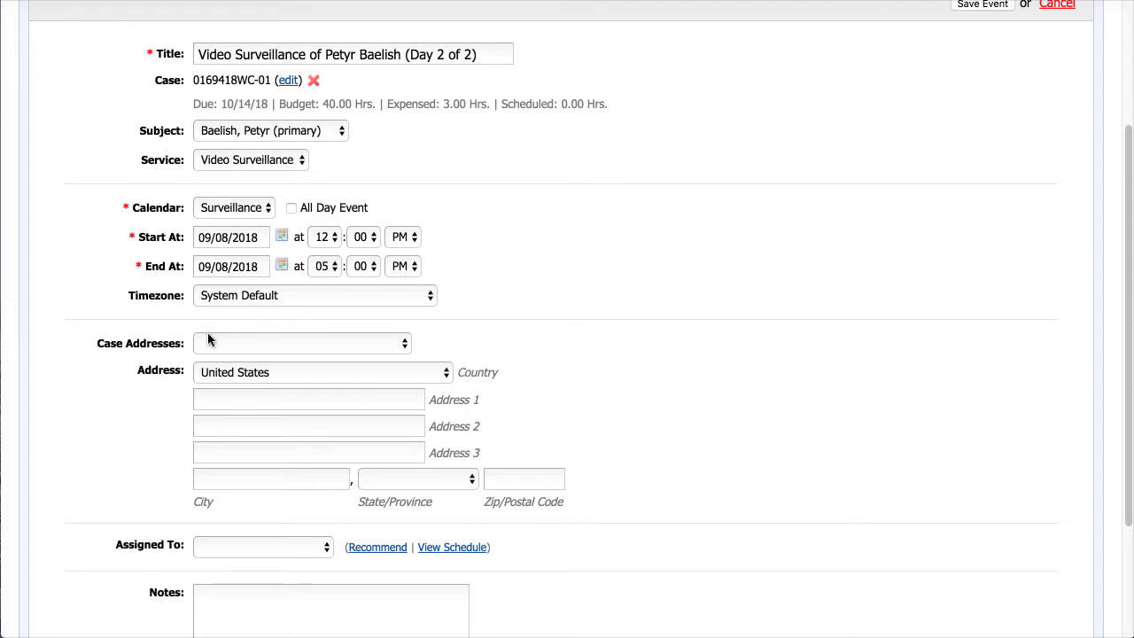
- Fill the event location with the claimant's saved Denver, Colorado home address
click(275, 341)
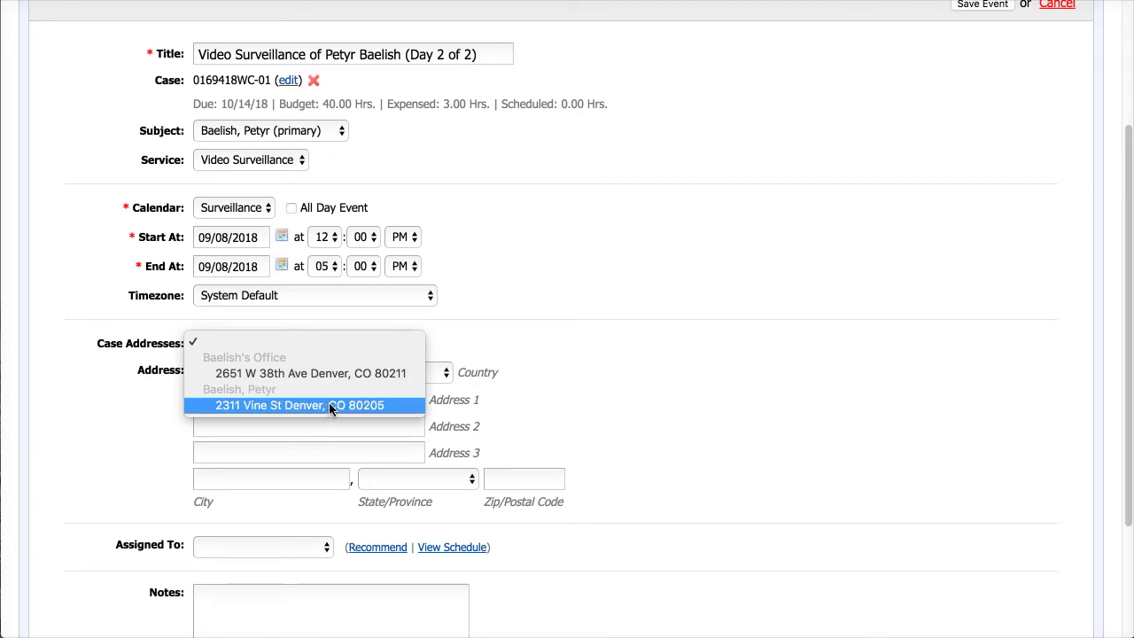
click(379, 406)
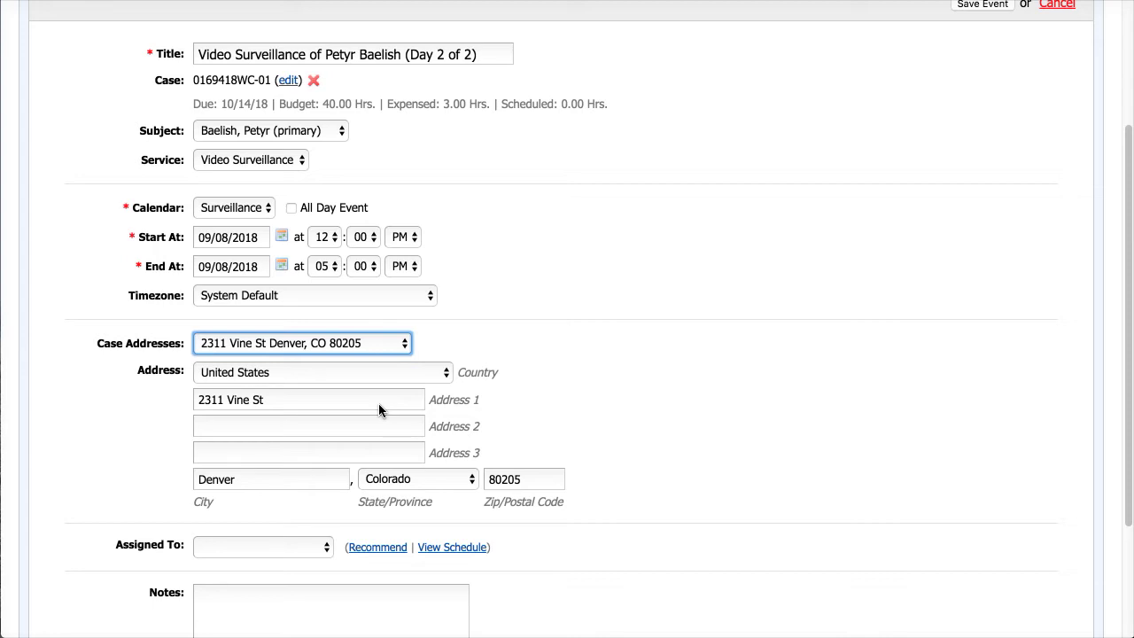
scroll(615, 294, down, 2)
scroll(617, 299, down, 2)
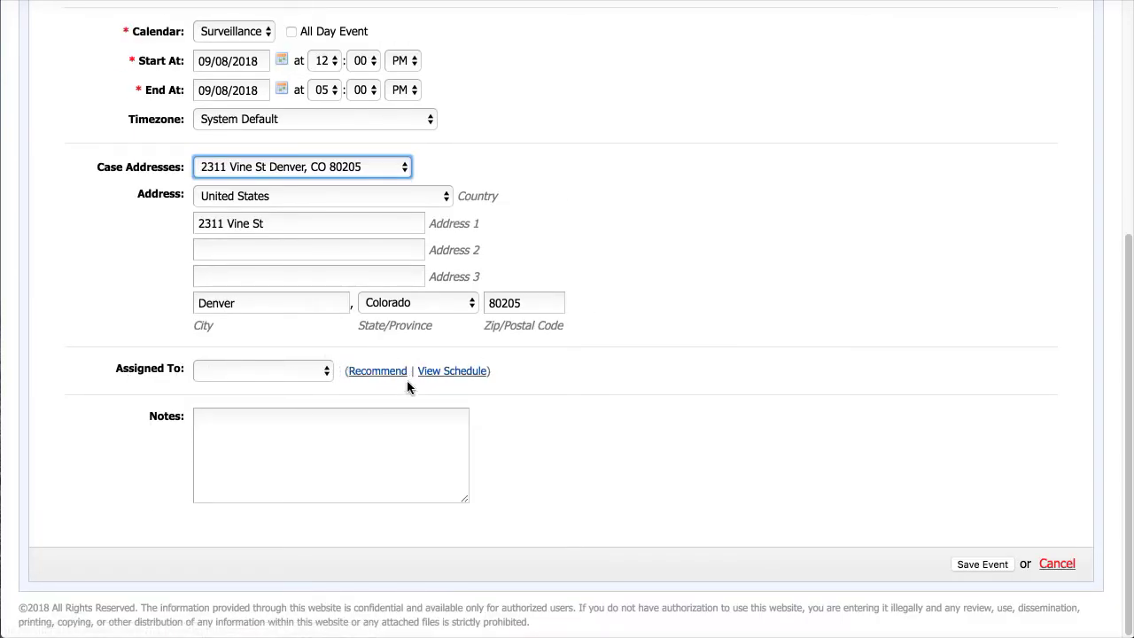
- Review the recommended investigators for the week of 9/8/18, ranked by points
click(380, 373)
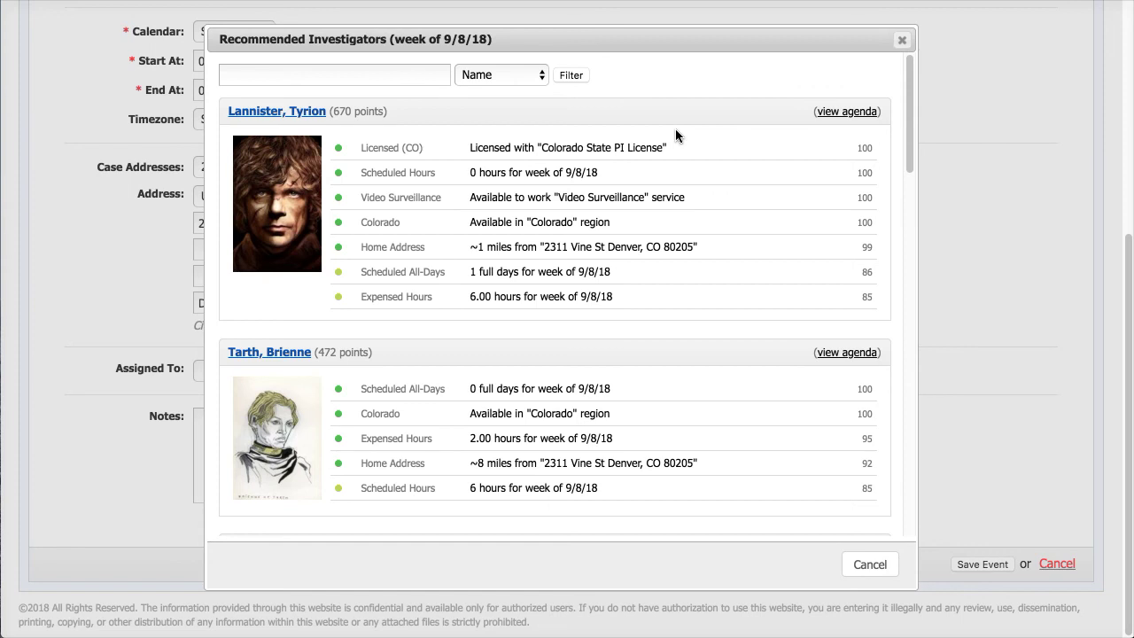
scroll(608, 294, down, 1)
scroll(607, 294, down, 4)
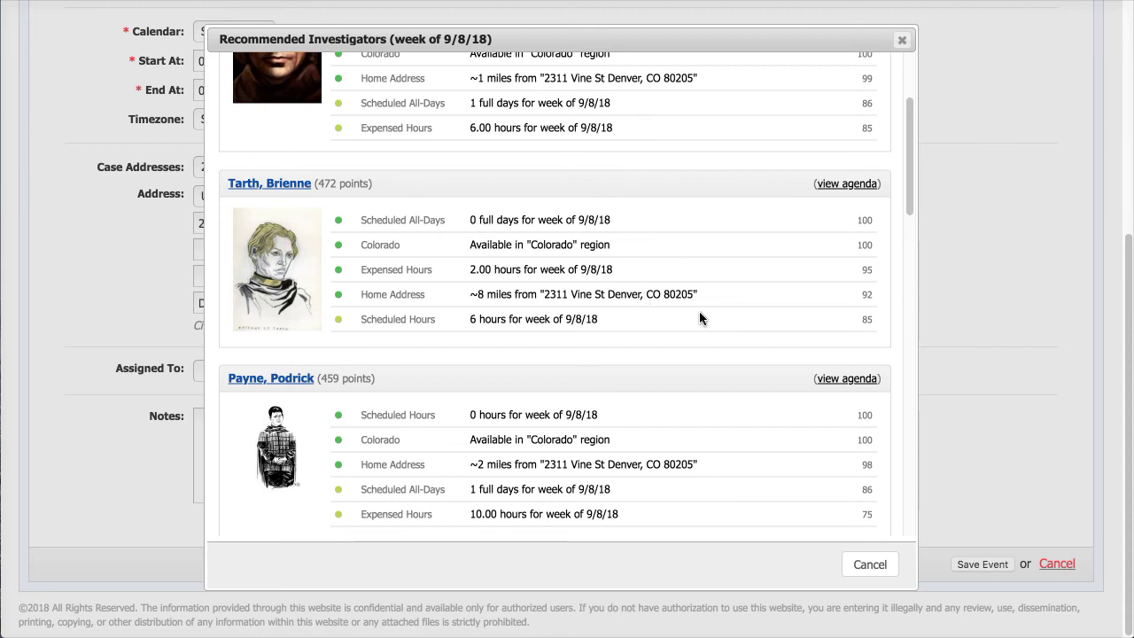
scroll(699, 311, up, 4)
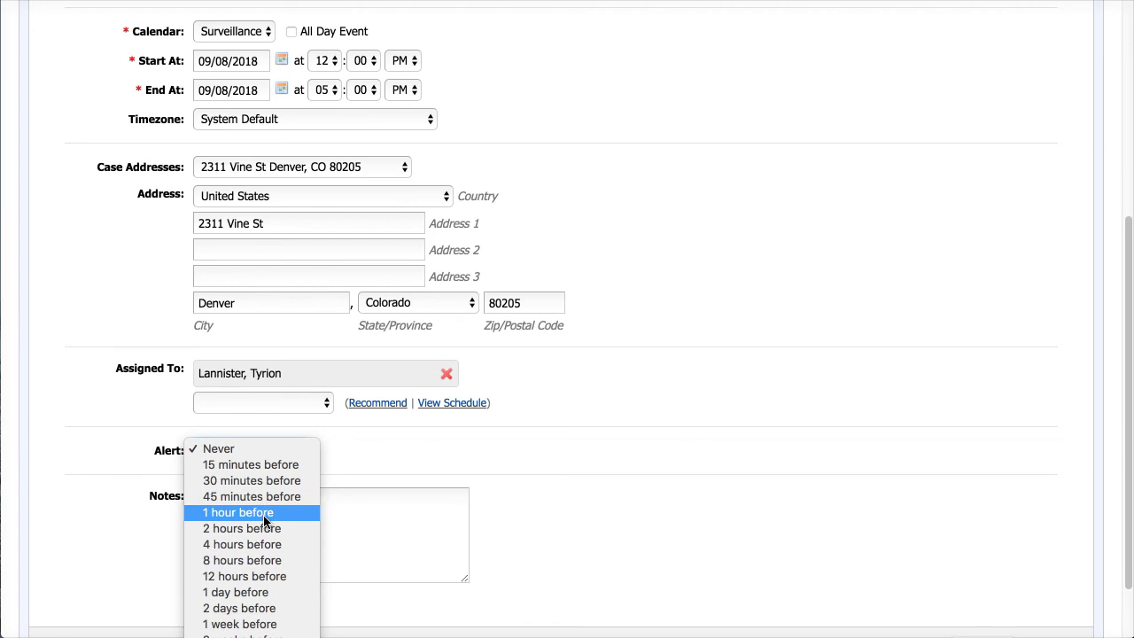
- Set the event alert to 1 hour before
click(219, 517)
scroll(829, 430, down, 1)
scroll(829, 423, down, 3)
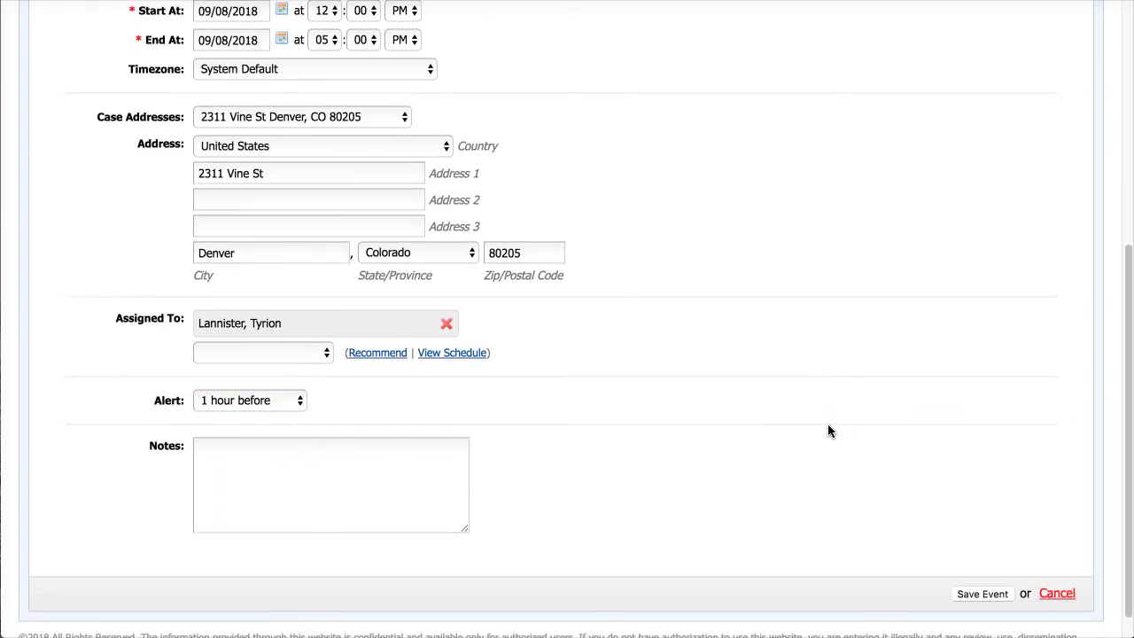